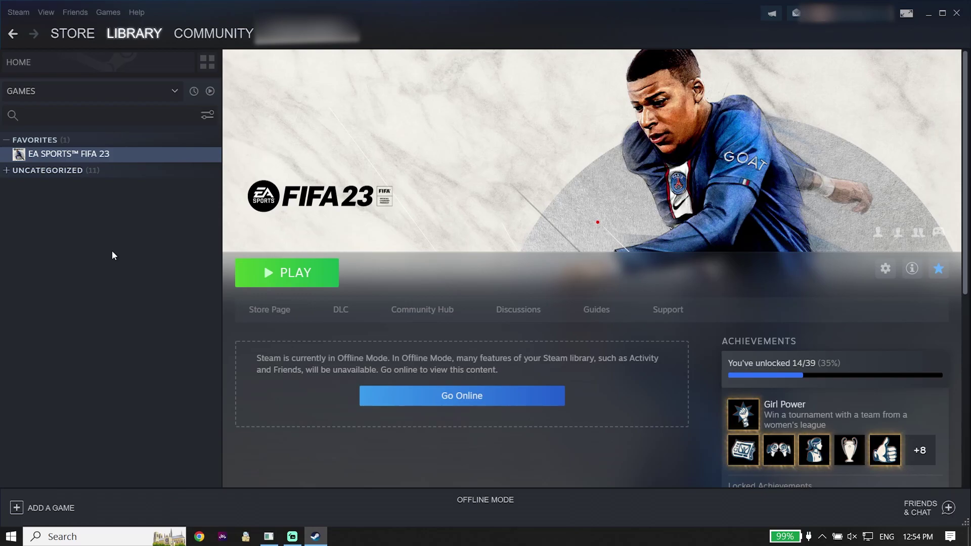
# Step: Minimize the Steam library window showing EA SPORTS FIFA 23 to reveal the desktop
pyautogui.click(926, 16)
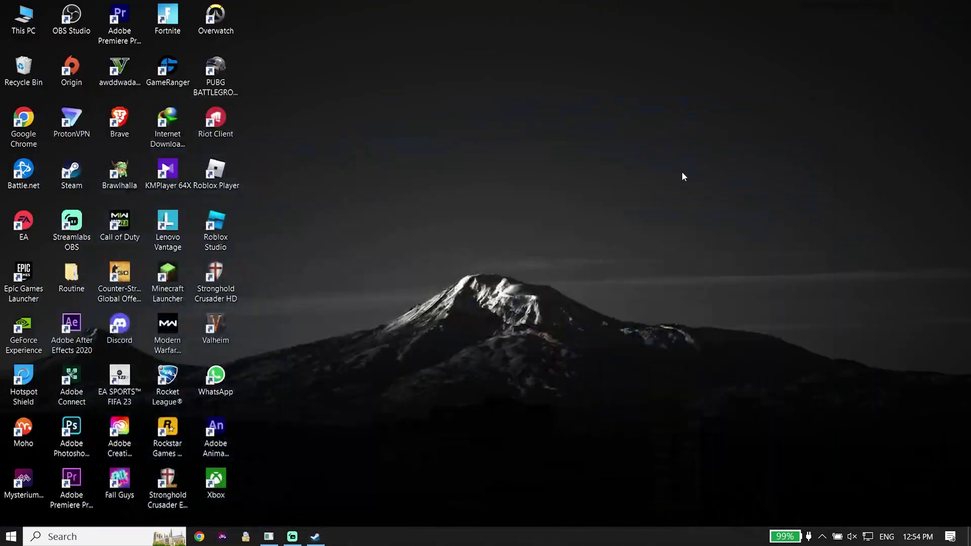
# Step: Launch Windows Defender Firewall from the Recent list in Windows Search
pyautogui.click(116, 539)
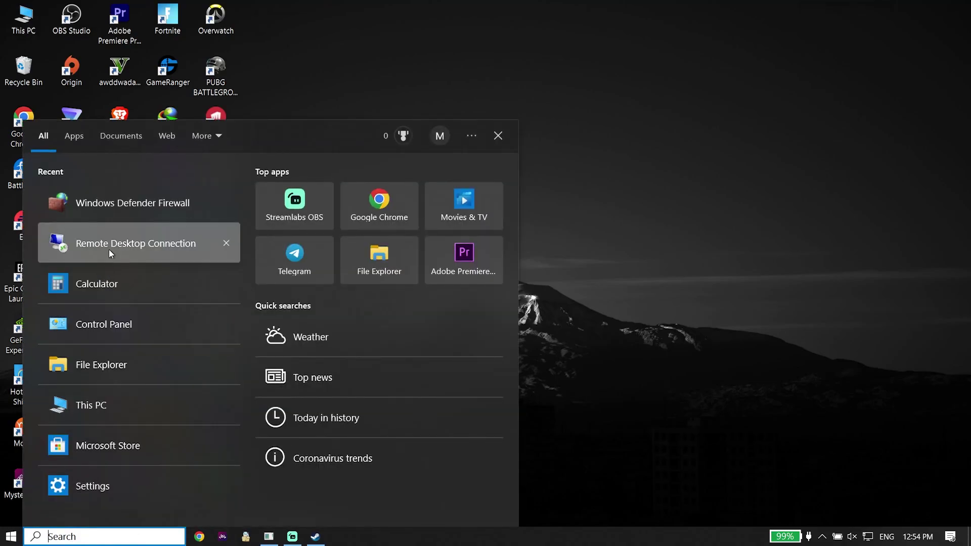
pyautogui.click(116, 213)
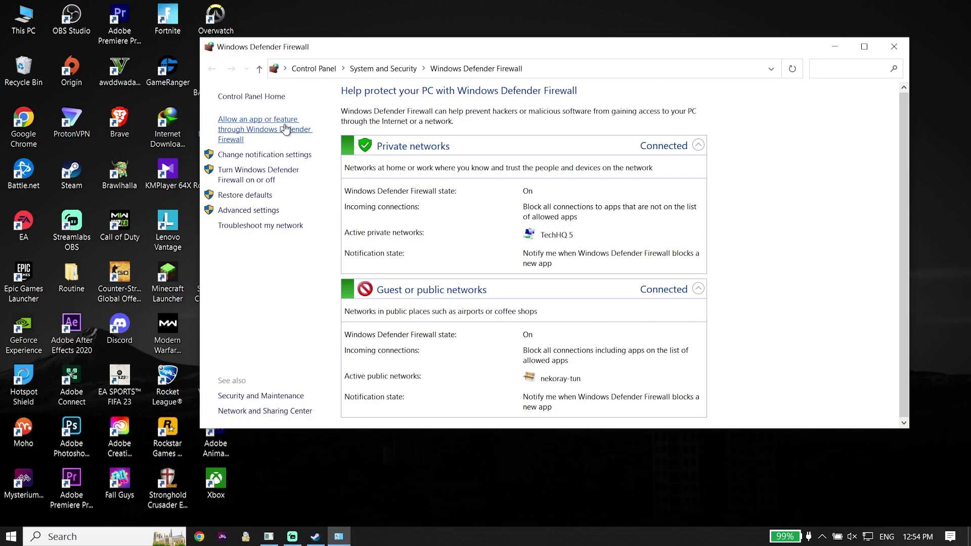
# Step: Show the firewall's allowed apps and features list and unlock it with Change settings
pyautogui.click(265, 123)
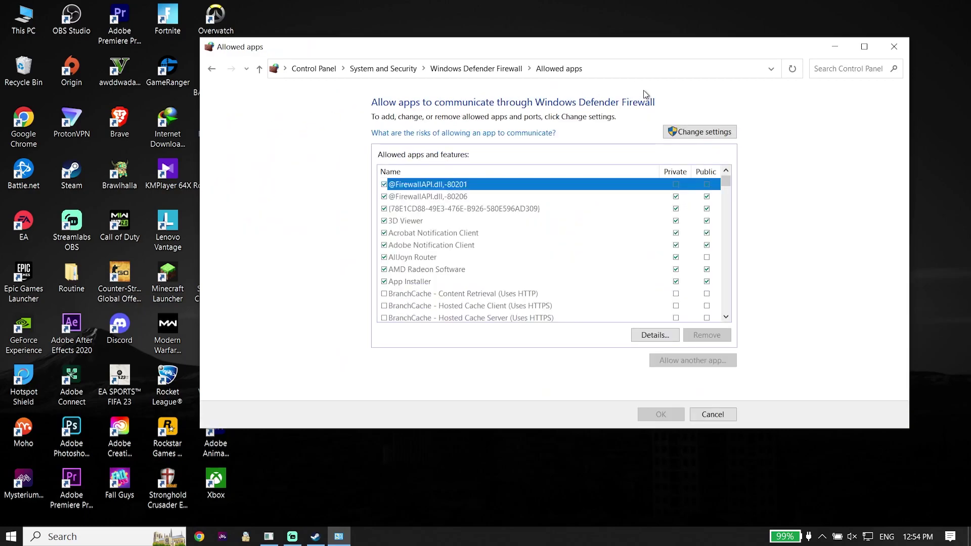
pyautogui.click(674, 133)
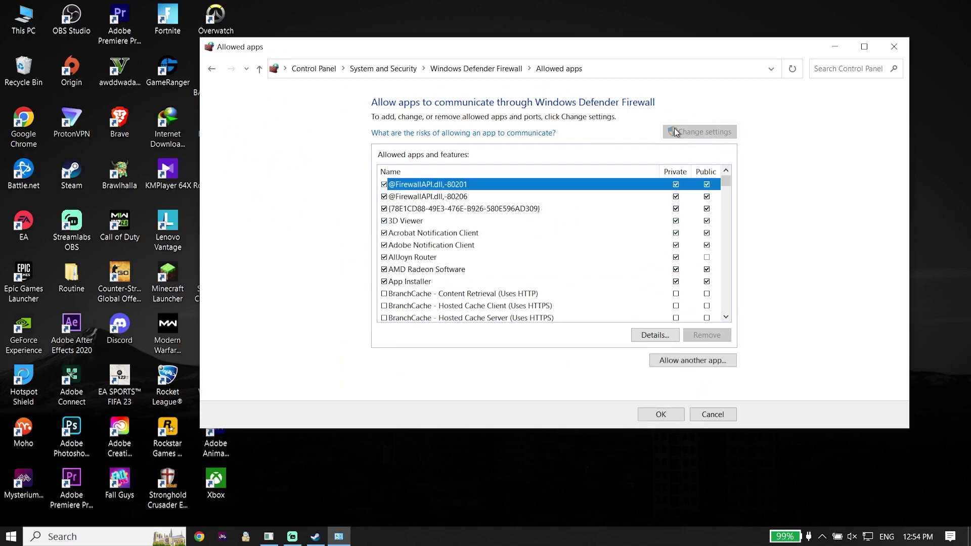
pyautogui.click(714, 362)
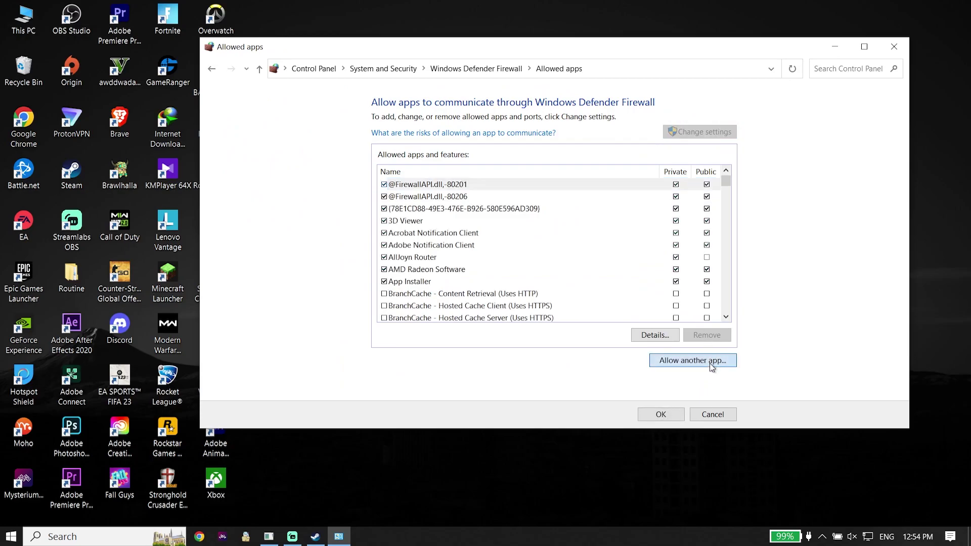
# Step: Browse to E:\SteamLibrary\steamapps\common\FIFA 23 and pick FIFA23 as the app to allow
pyautogui.click(635, 301)
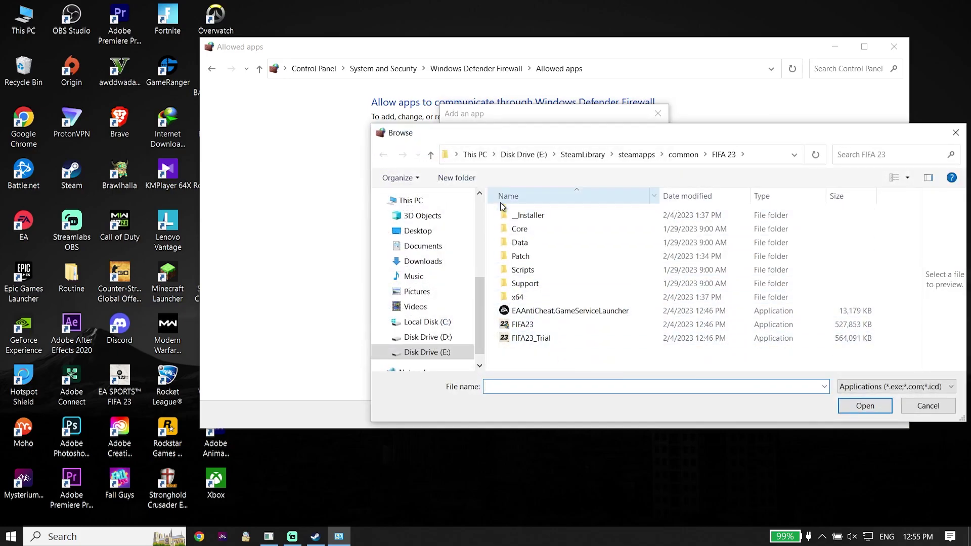
pyautogui.click(523, 155)
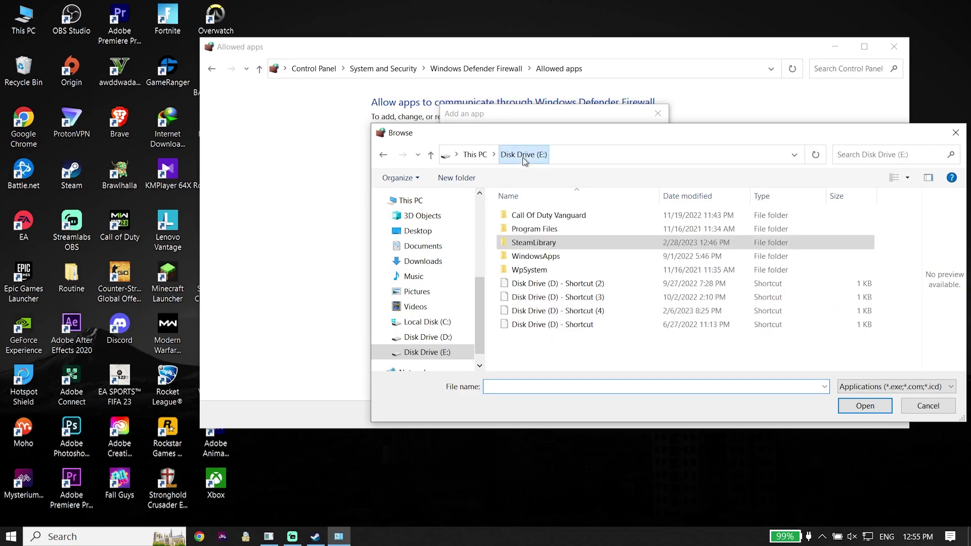
pyautogui.doubleClick(528, 243)
pyautogui.doubleClick(533, 219)
pyautogui.doubleClick(534, 218)
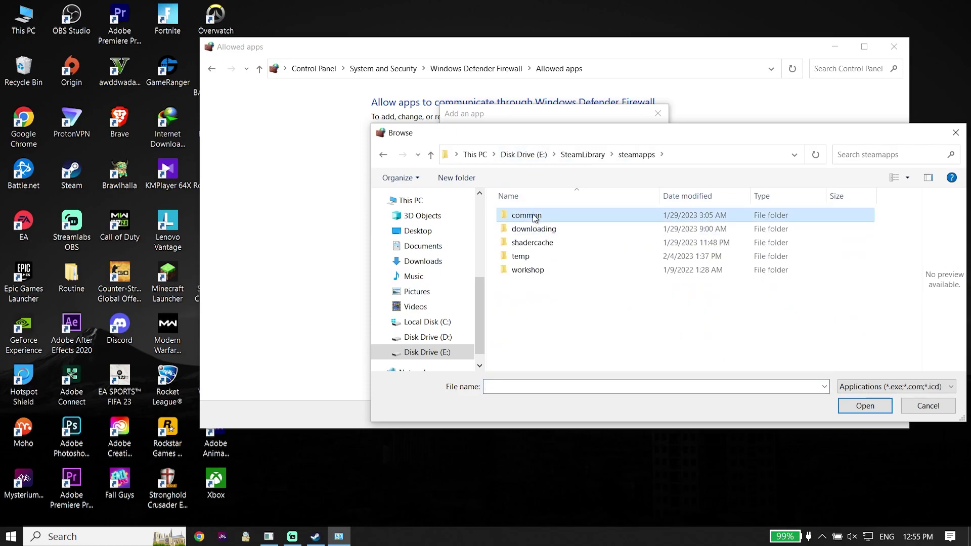
pyautogui.doubleClick(537, 228)
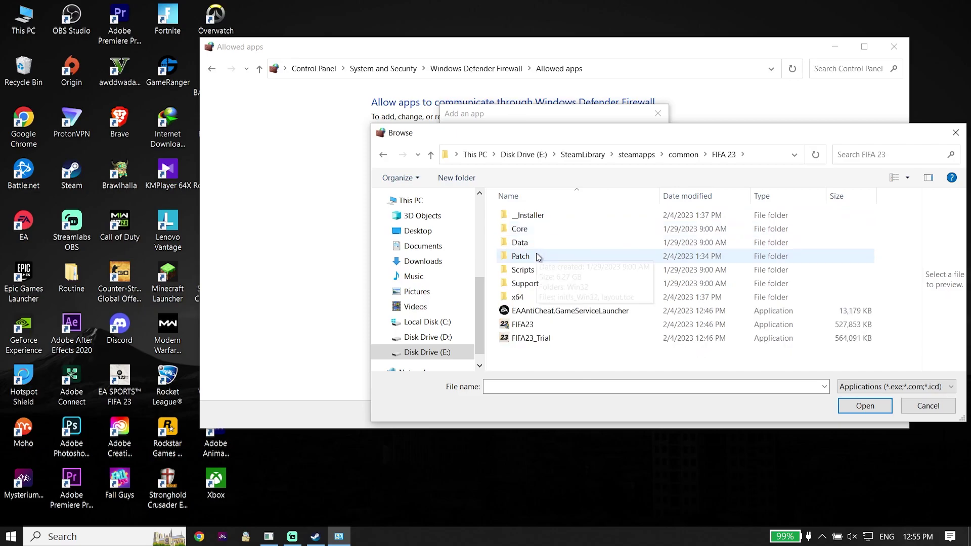
pyautogui.click(520, 330)
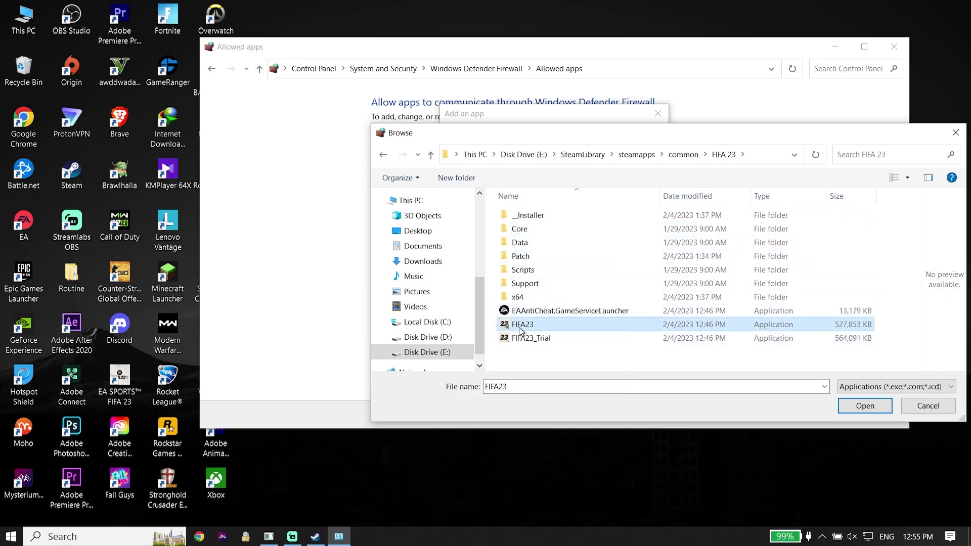
pyautogui.click(865, 405)
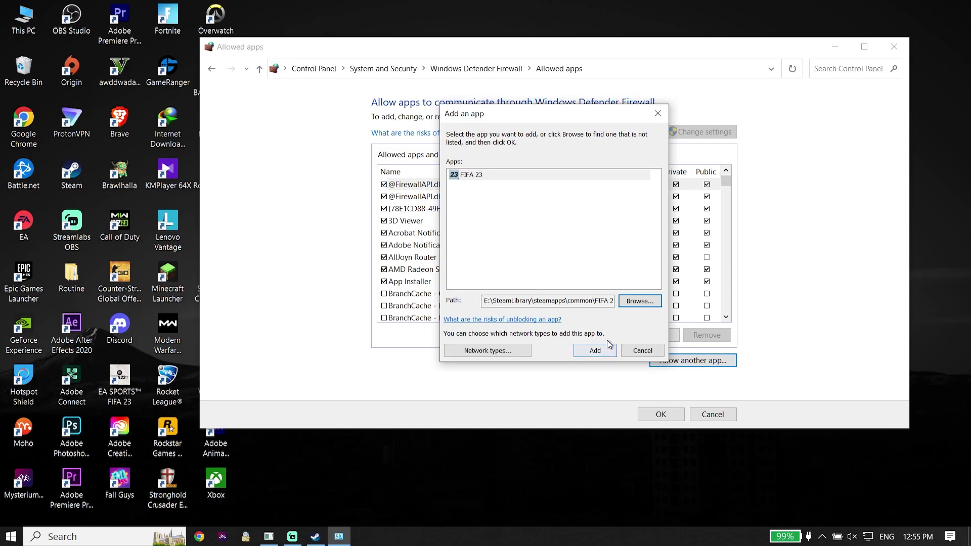
# Step: Close the Add an app dialog and the Allowed apps window
pyautogui.click(641, 350)
pyautogui.click(893, 46)
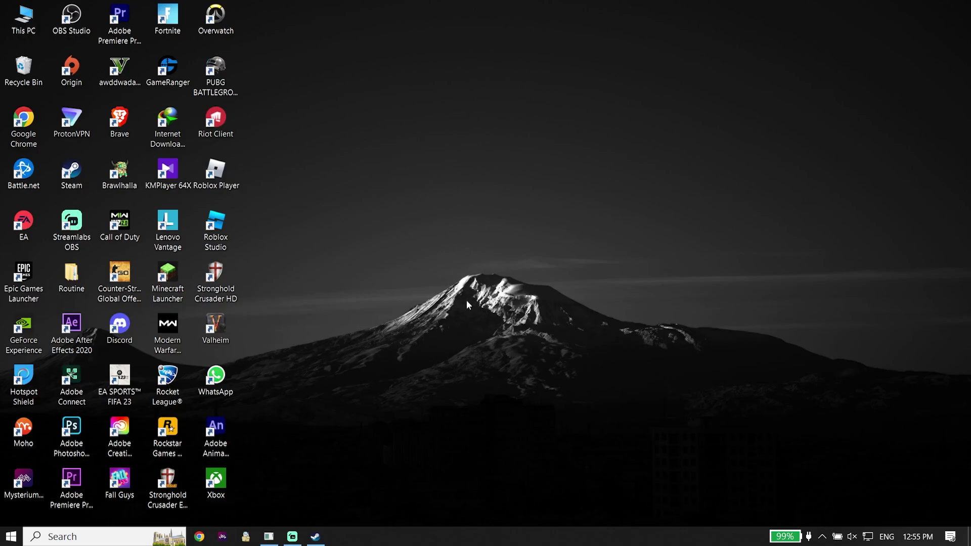
# Step: Open EA SPORTS FIFA 23's Local Files properties in Steam and browse its install folder
pyautogui.click(323, 534)
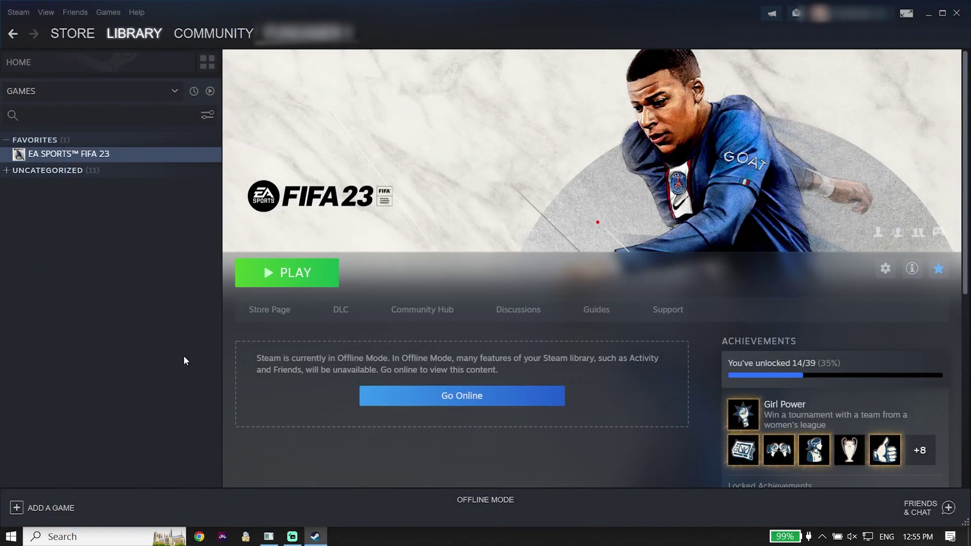
pyautogui.rightClick(92, 160)
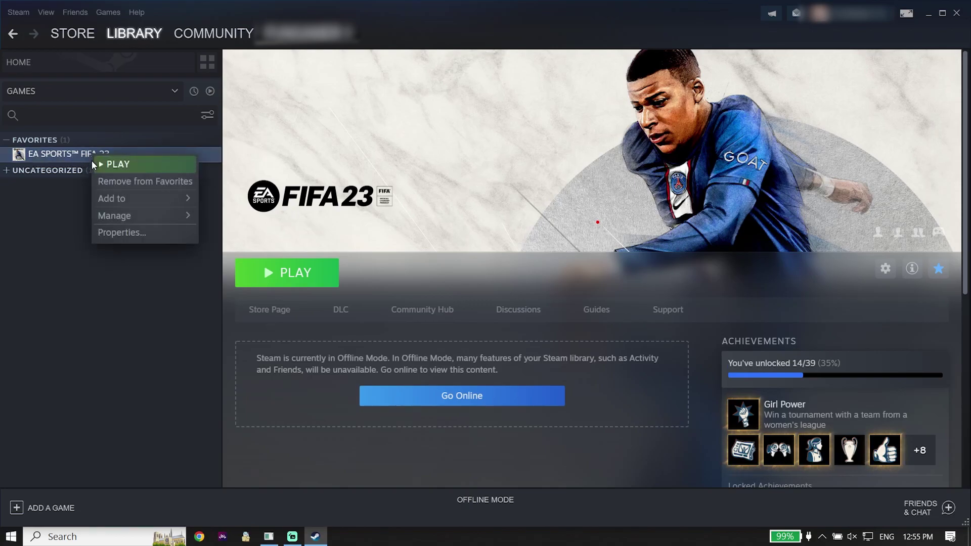
pyautogui.click(111, 232)
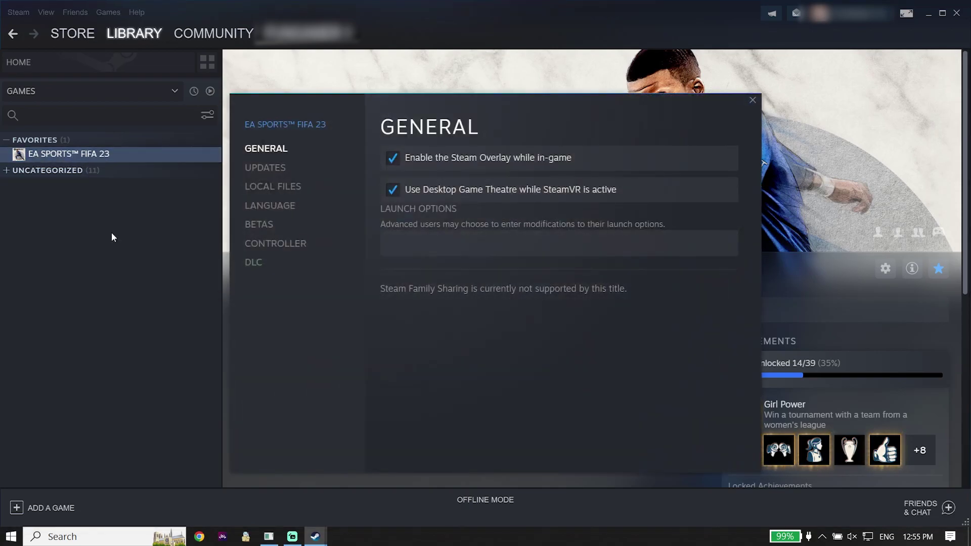
pyautogui.click(277, 186)
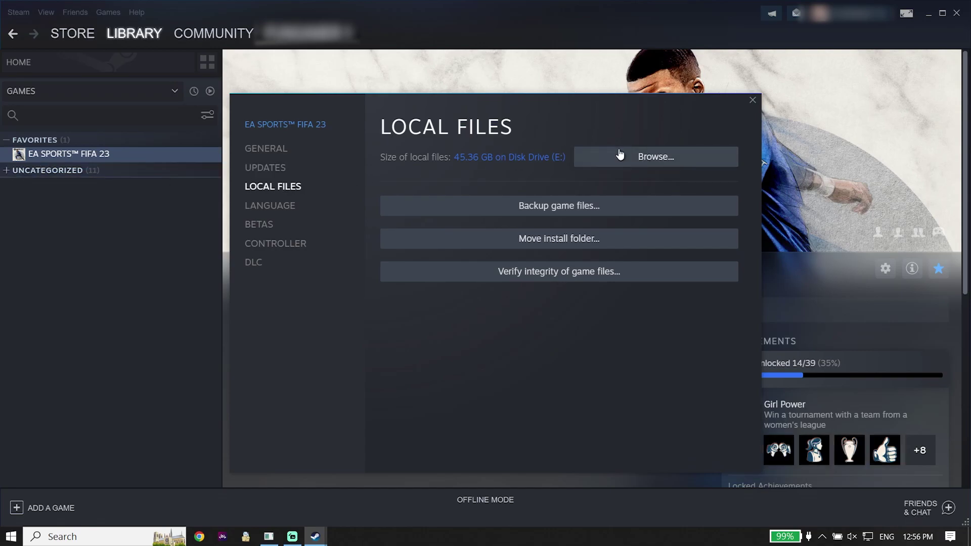
pyautogui.click(634, 156)
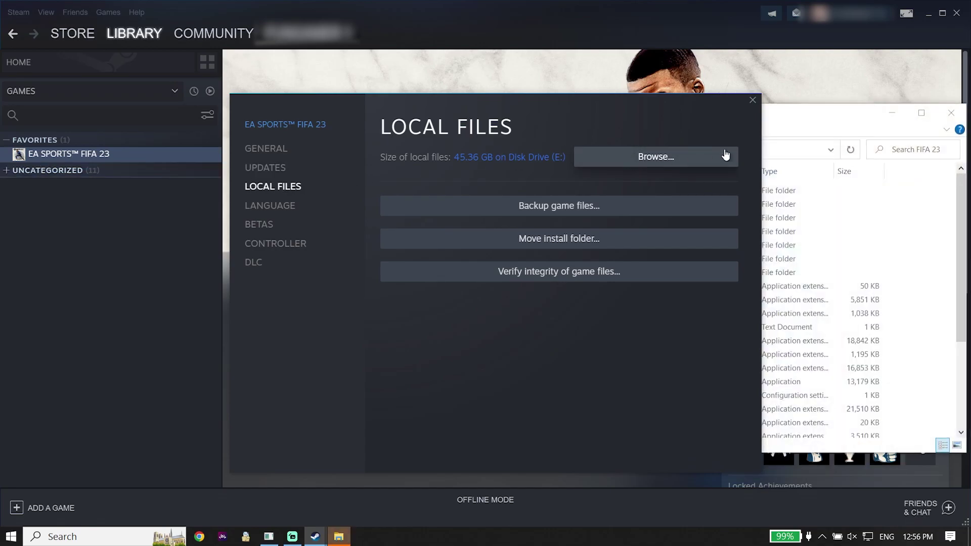
# Step: Open the Properties of the FIFA23 application in the FIFA 23 install folder
pyautogui.click(785, 116)
pyautogui.scroll(-2, 545, 317)
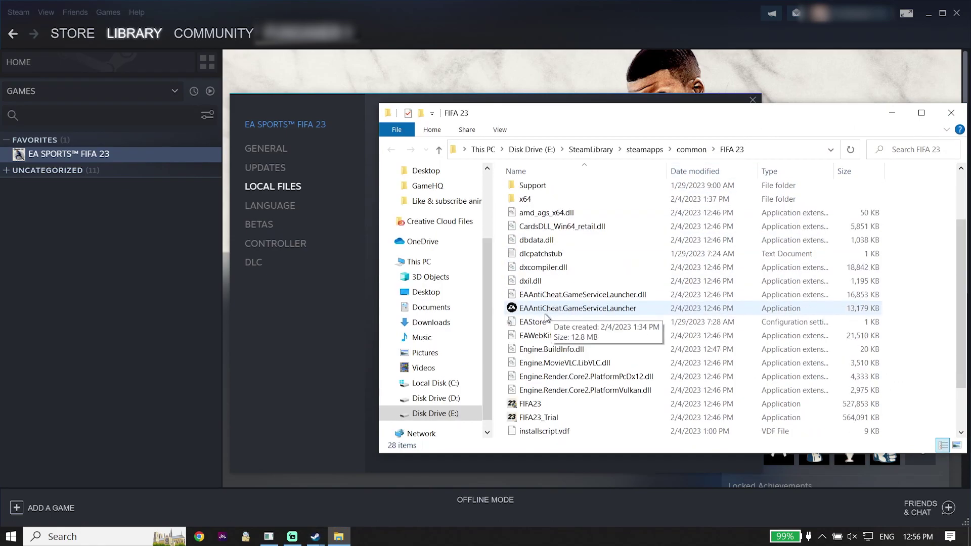
pyautogui.scroll(-2, 545, 317)
pyautogui.click(531, 349)
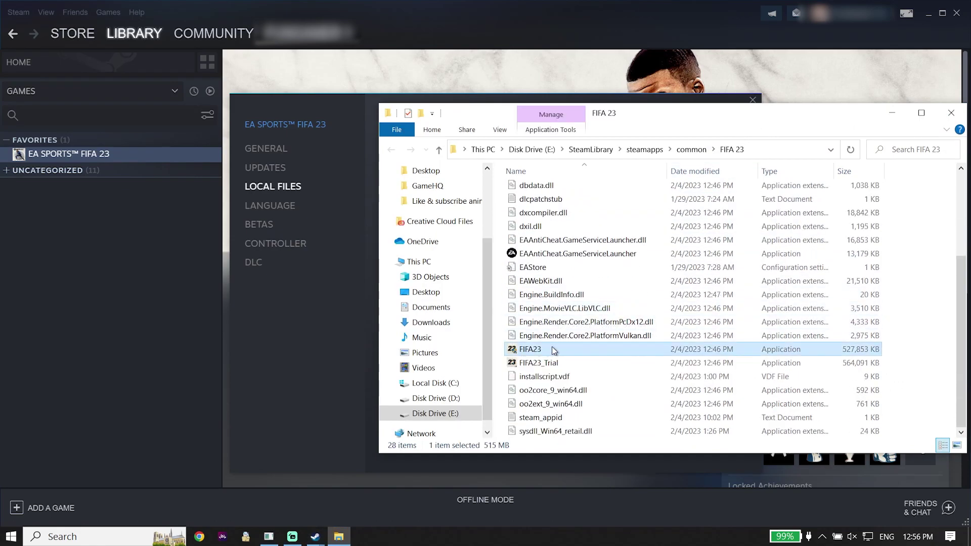
pyautogui.rightClick(551, 346)
pyautogui.click(573, 337)
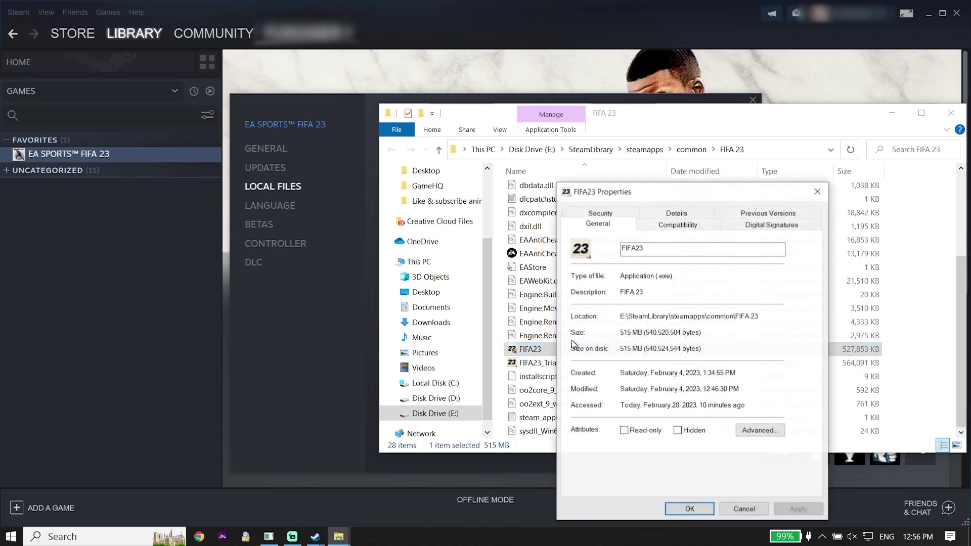
# Step: Tick Disable fullscreen optimizations and Run as administrator under Compatibility, then apply and close
pyautogui.click(657, 226)
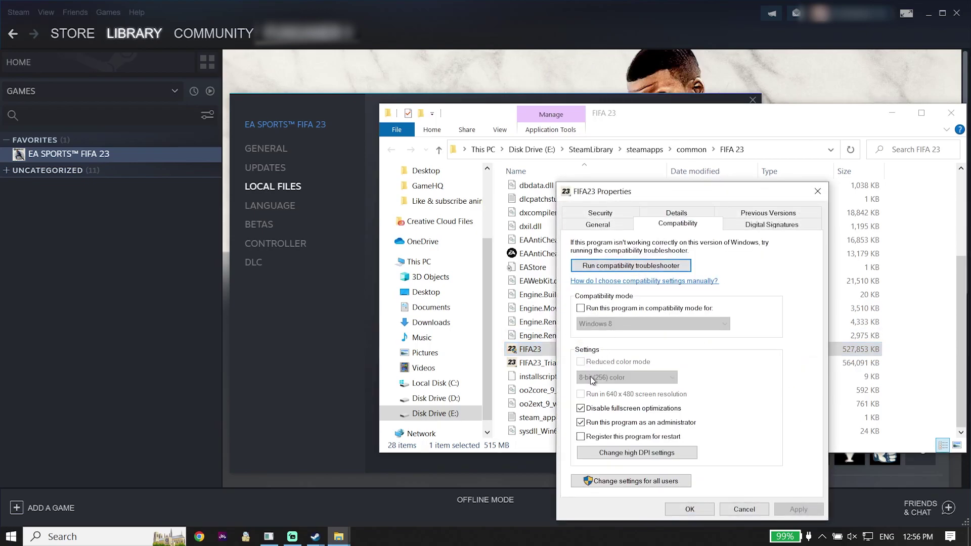
pyautogui.click(581, 408)
pyautogui.click(581, 422)
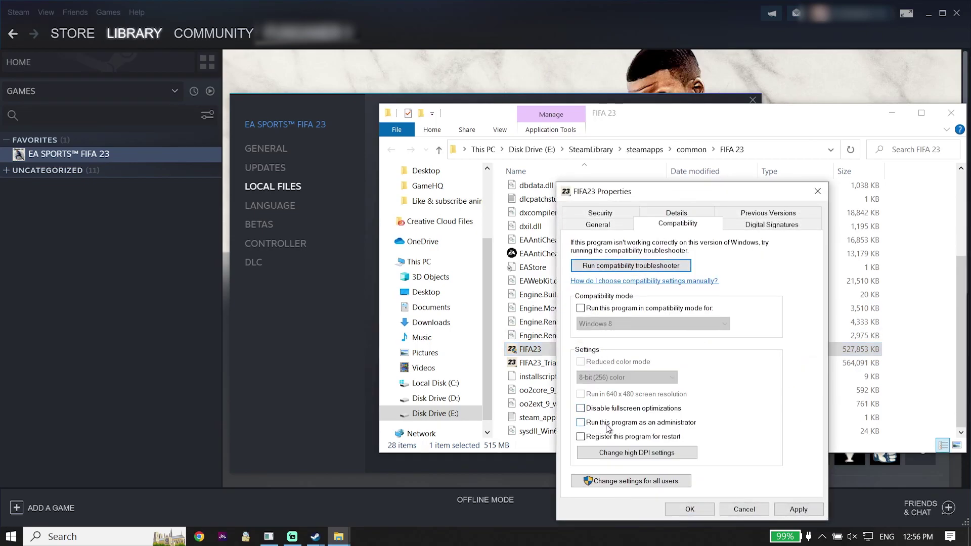
pyautogui.click(591, 409)
pyautogui.click(583, 425)
pyautogui.click(799, 510)
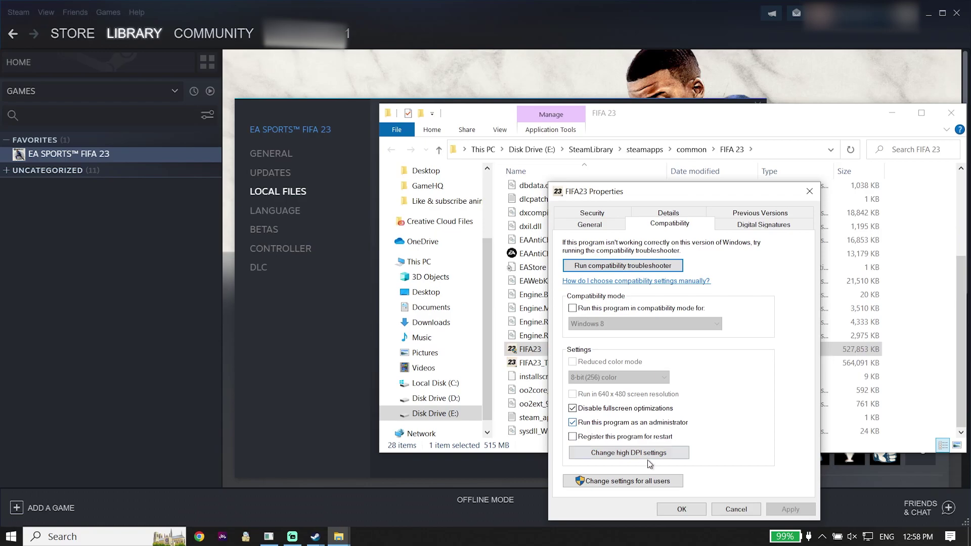
pyautogui.click(676, 508)
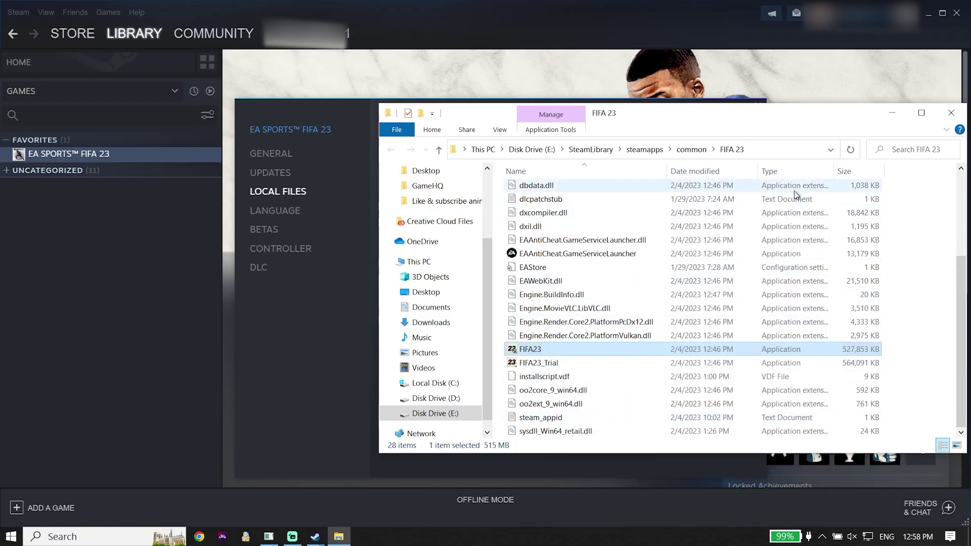
# Step: Close the FIFA 23 folder window and Steam's game Properties dialog
pyautogui.click(951, 113)
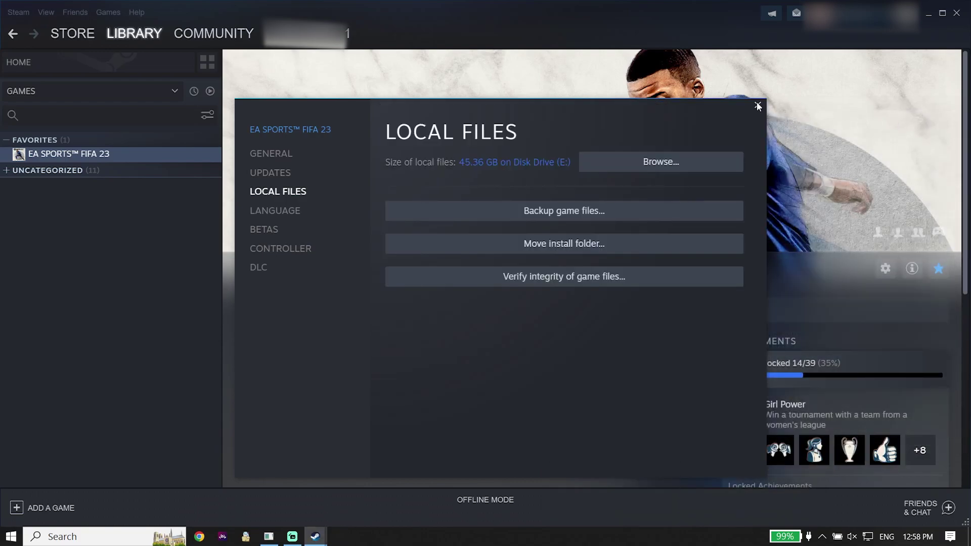
pyautogui.click(757, 104)
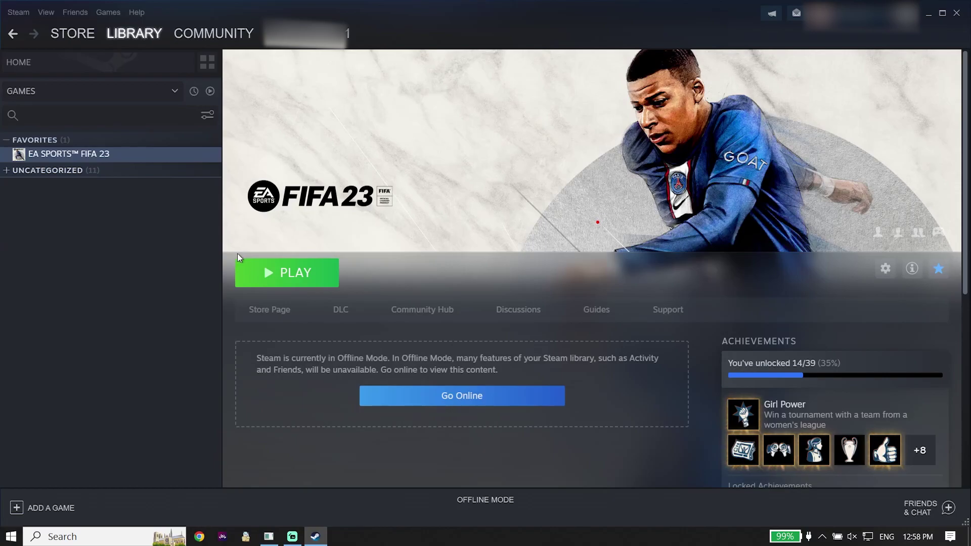